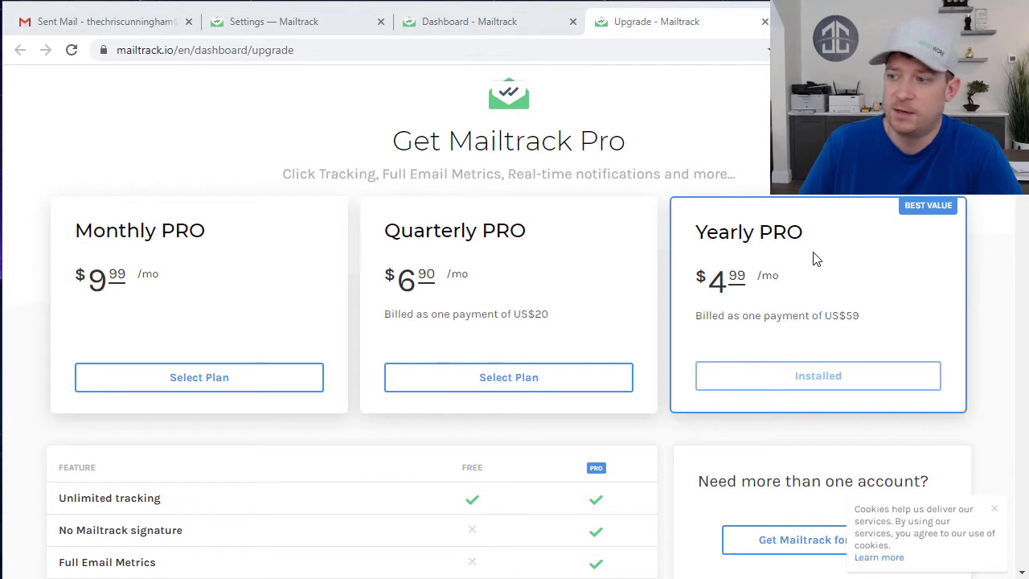
- Compare the Mailtrack Pro pricing plans and the Free versus Pro feature table on the upgrade page
{"action": "scroll", "coordinate": [814, 257], "scroll_direction": "down", "scroll_amount": 2}
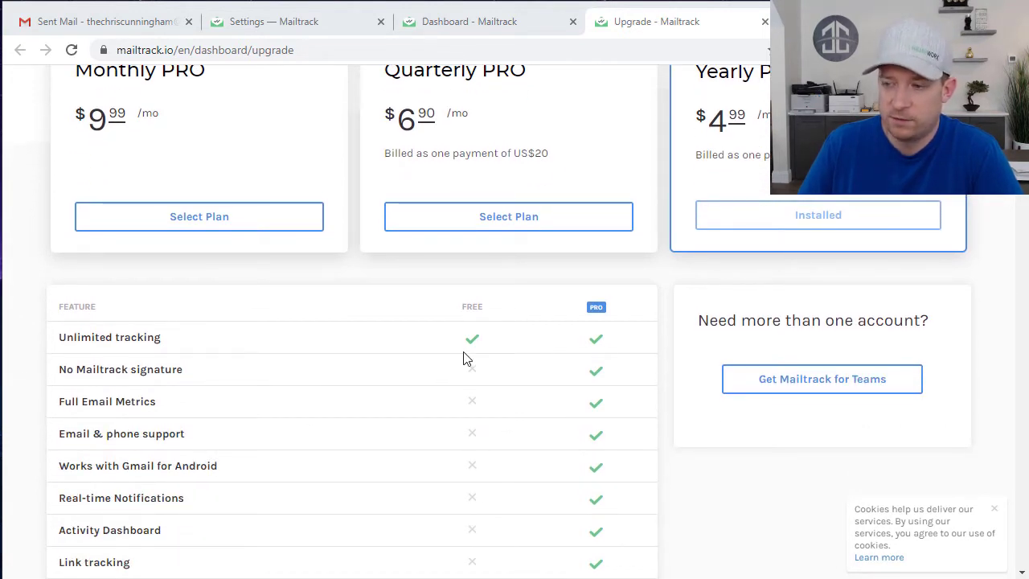
{"action": "scroll", "coordinate": [463, 357], "scroll_direction": "down", "scroll_amount": 2}
{"action": "scroll", "coordinate": [464, 356], "scroll_direction": "up", "scroll_amount": 2}
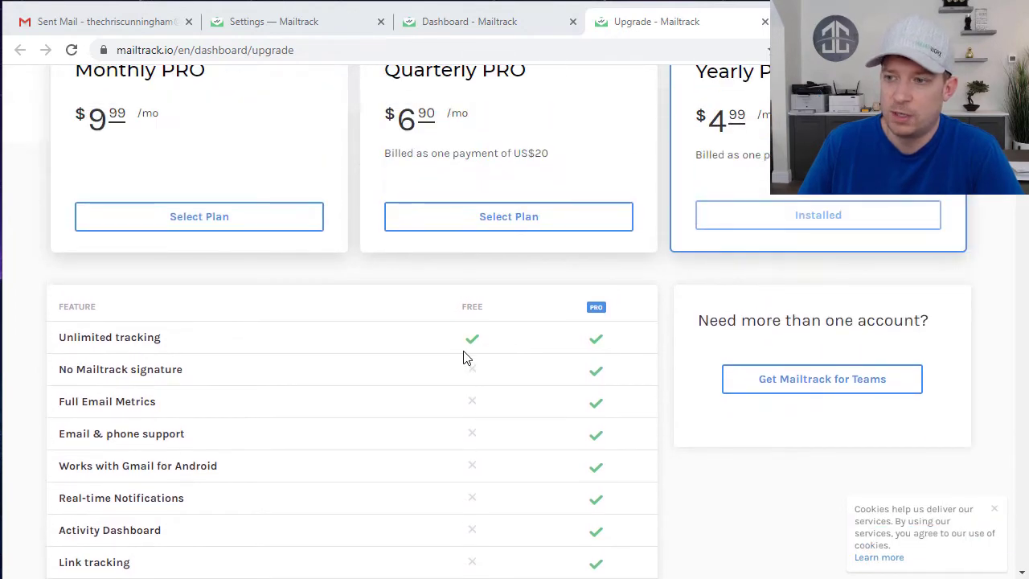
{"action": "scroll", "coordinate": [464, 357], "scroll_direction": "up", "scroll_amount": 2}
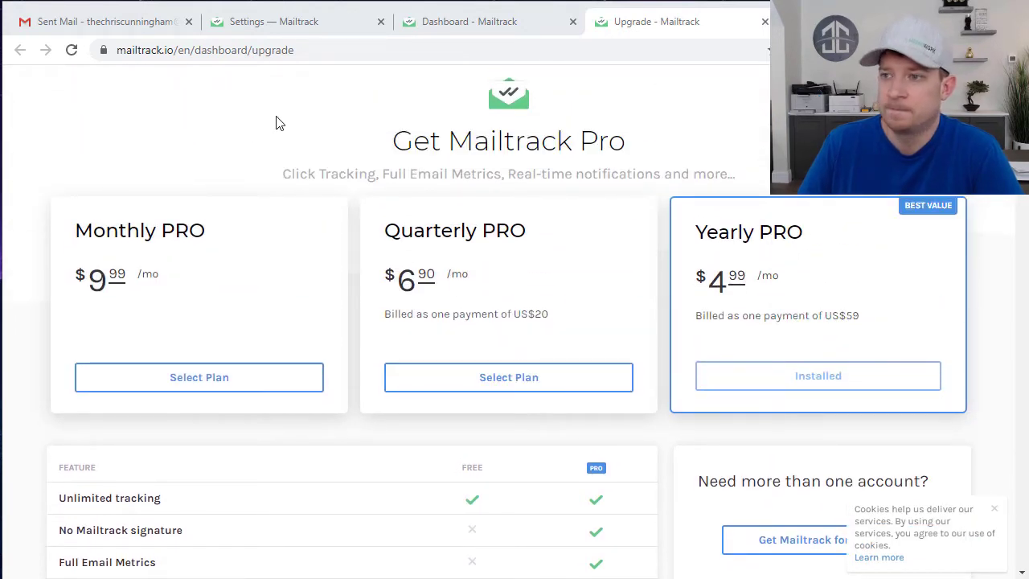
- Open the sent "Test mailtrack" email in Gmail to view its Mailtrack signature, and return to the Sent folder
{"action": "left_click", "coordinate": [84, 23]}
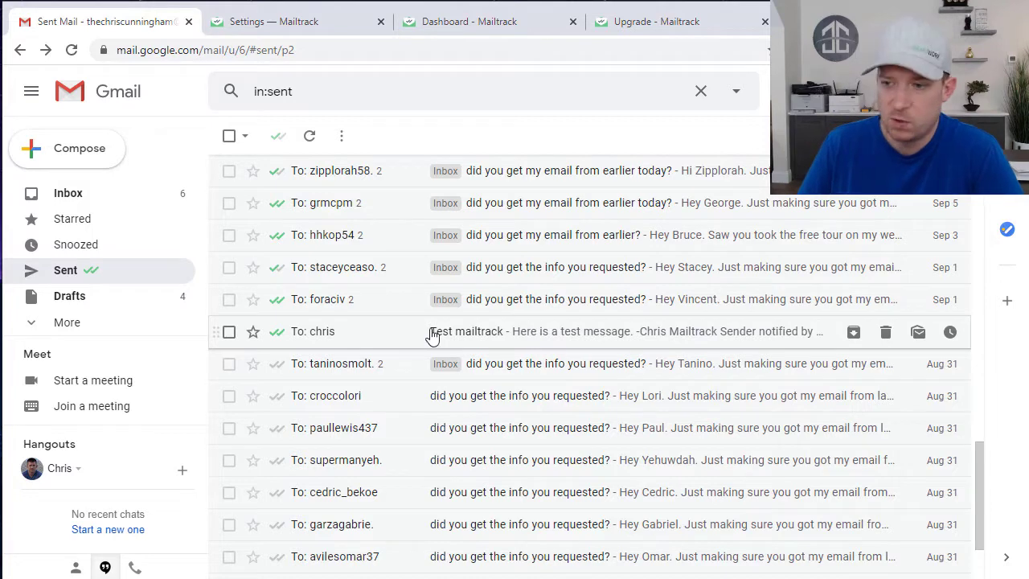
{"action": "left_click", "coordinate": [357, 336]}
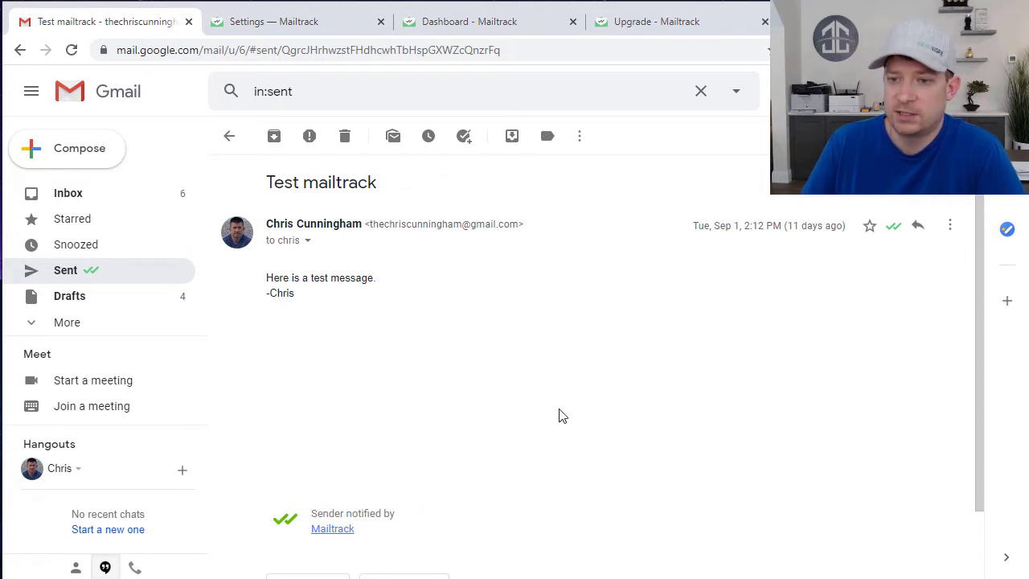
{"action": "left_click", "coordinate": [78, 275]}
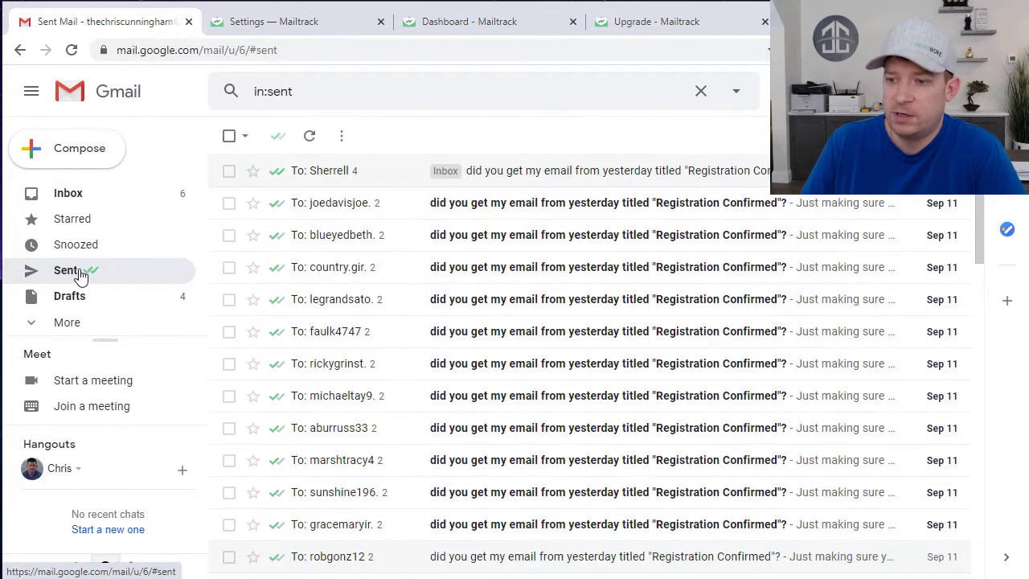
- Look through the Sent folder's messages and their Mailtrack check marks
{"action": "scroll", "coordinate": [383, 335], "scroll_direction": "down", "scroll_amount": 3}
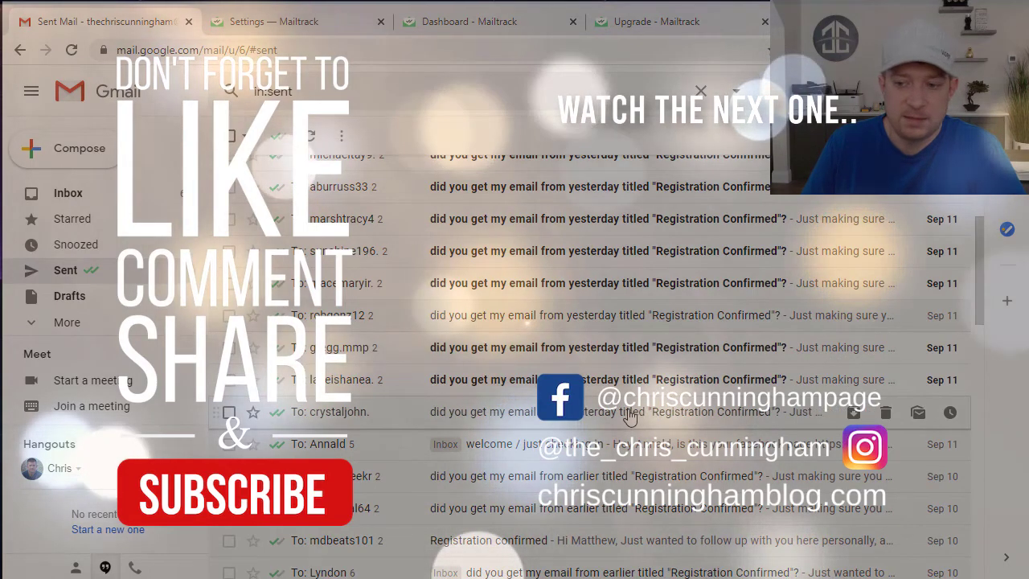
{"action": "scroll", "coordinate": [750, 245], "scroll_direction": "up", "scroll_amount": 3}
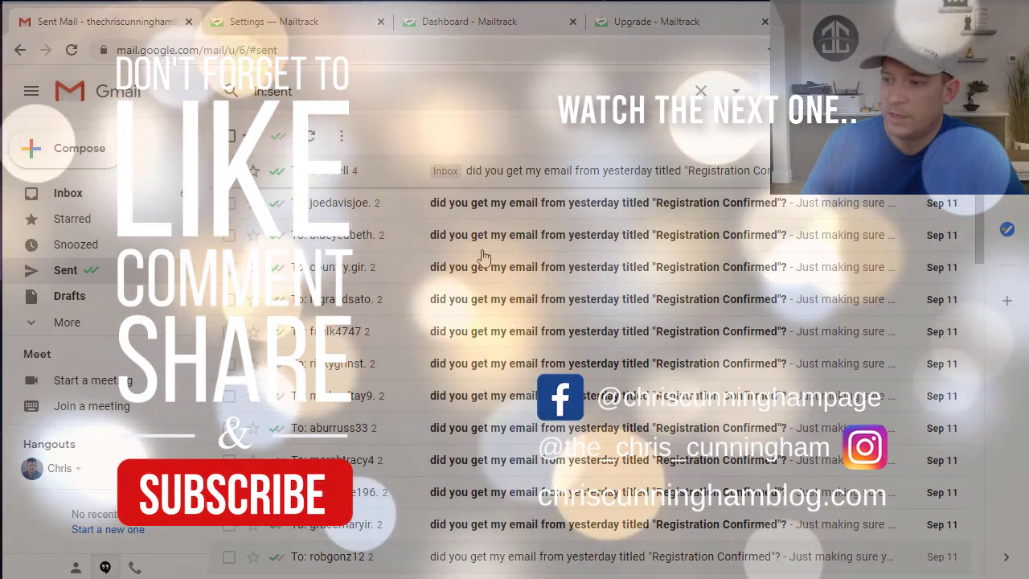
{"action": "scroll", "coordinate": [487, 266], "scroll_direction": "down", "scroll_amount": 3}
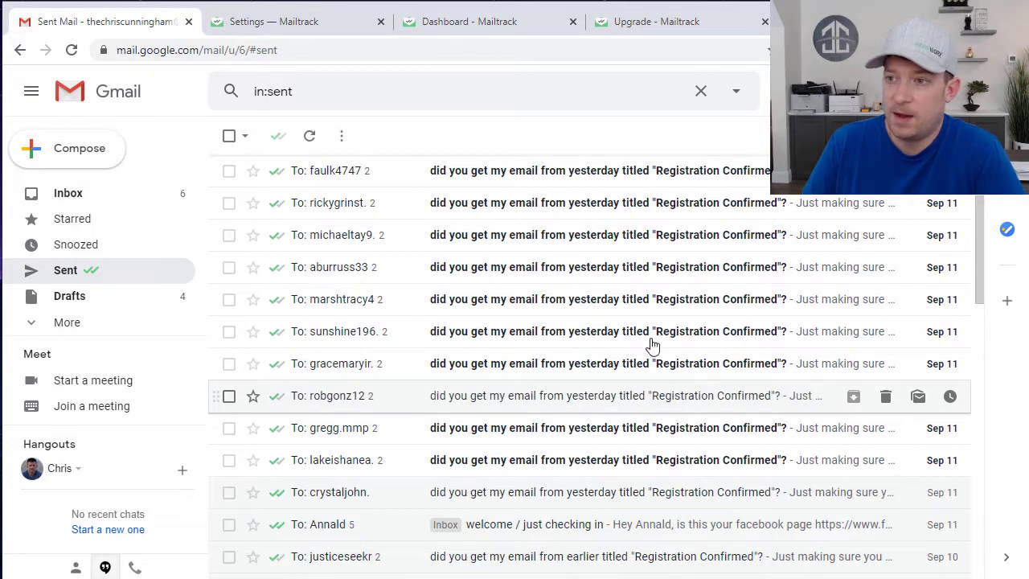
- Review the General, Notifications and Mobile Features options in the Mailtrack settings
{"action": "left_click", "coordinate": [274, 24]}
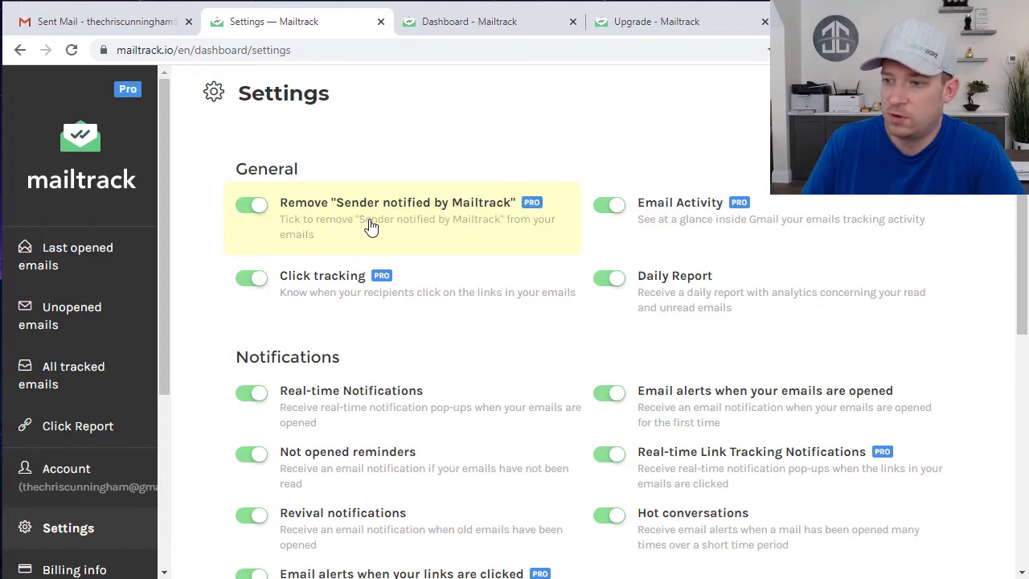
{"action": "scroll", "coordinate": [519, 319], "scroll_direction": "down", "scroll_amount": 1}
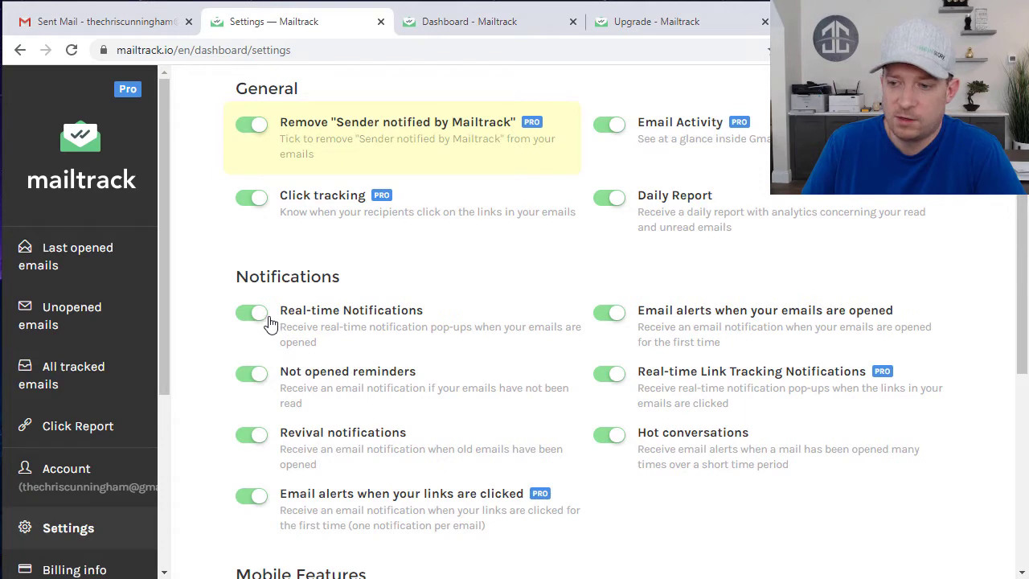
{"action": "scroll", "coordinate": [333, 378], "scroll_direction": "down", "scroll_amount": 2}
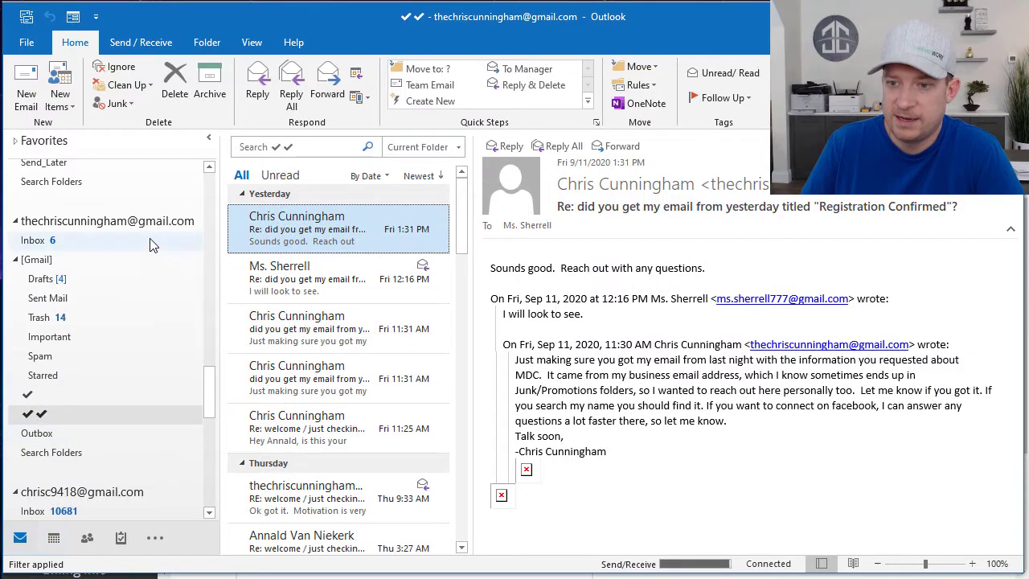
- Compare the emails in the single check mark and double check mark folders of the Gmail account in Outlook
{"action": "left_click", "coordinate": [44, 396]}
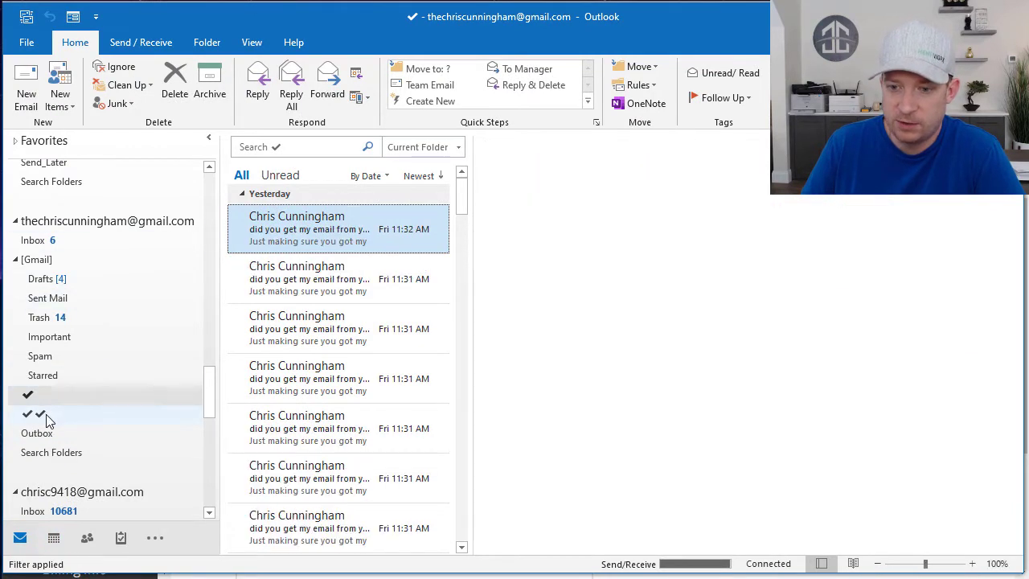
{"action": "left_click", "coordinate": [41, 414]}
{"action": "left_click", "coordinate": [34, 398]}
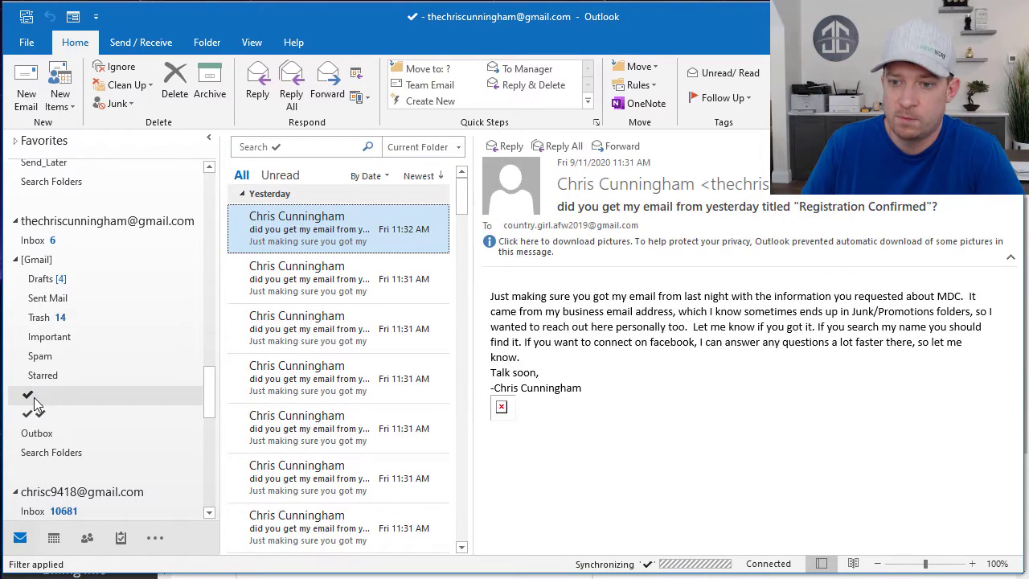
{"action": "left_click", "coordinate": [38, 416]}
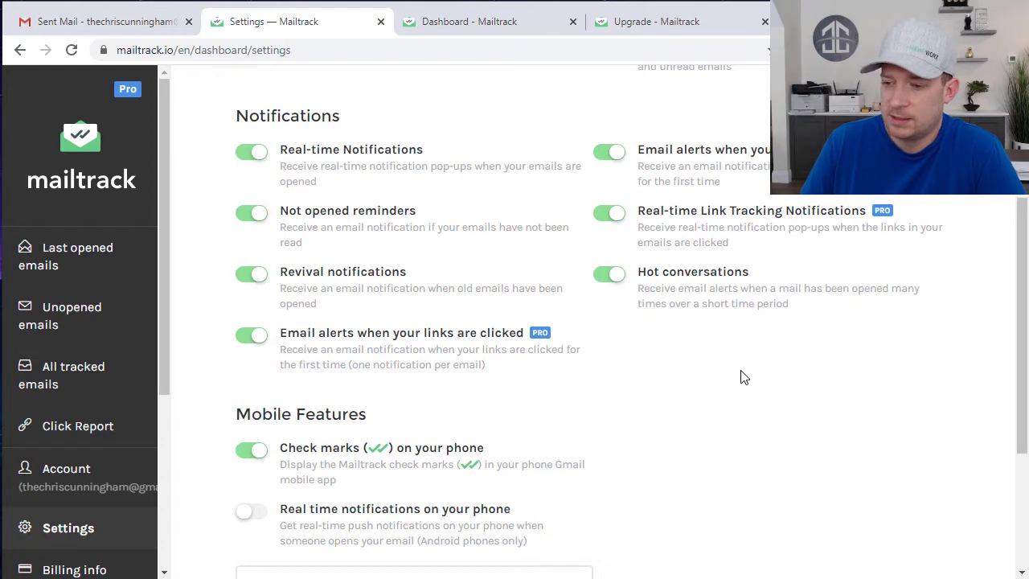
- Switch to Gmail, start a new message in Mailtrack Campaign mode, and close it without sending
{"action": "left_click", "coordinate": [77, 24]}
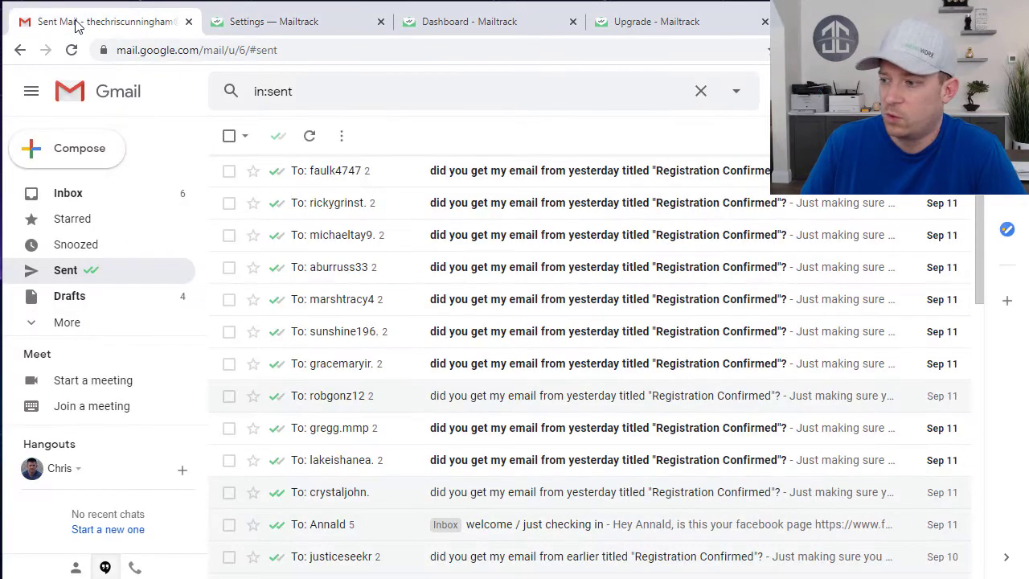
{"action": "left_click", "coordinate": [63, 154]}
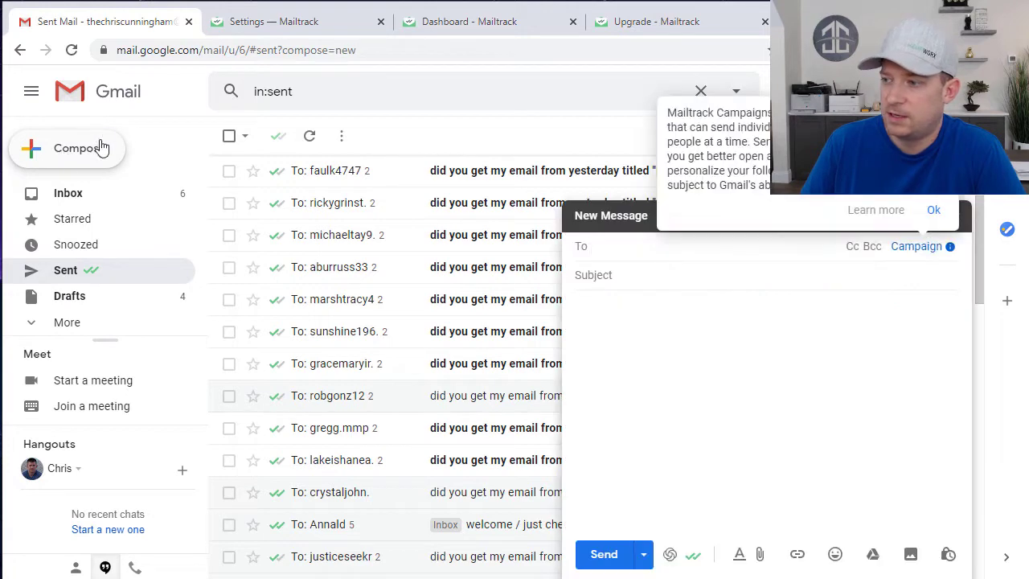
{"action": "left_click", "coordinate": [910, 247]}
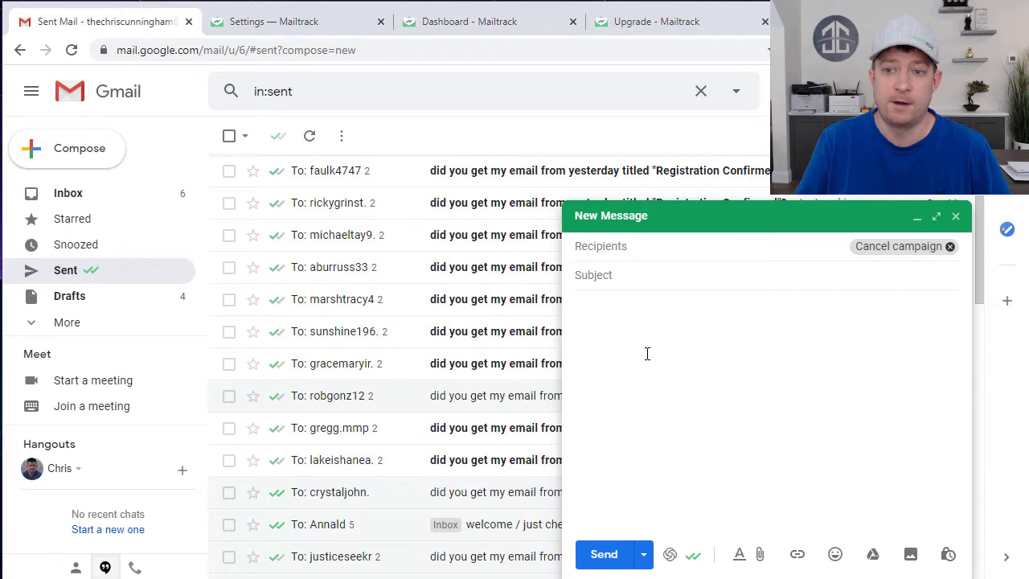
{"action": "left_click", "coordinate": [957, 220]}
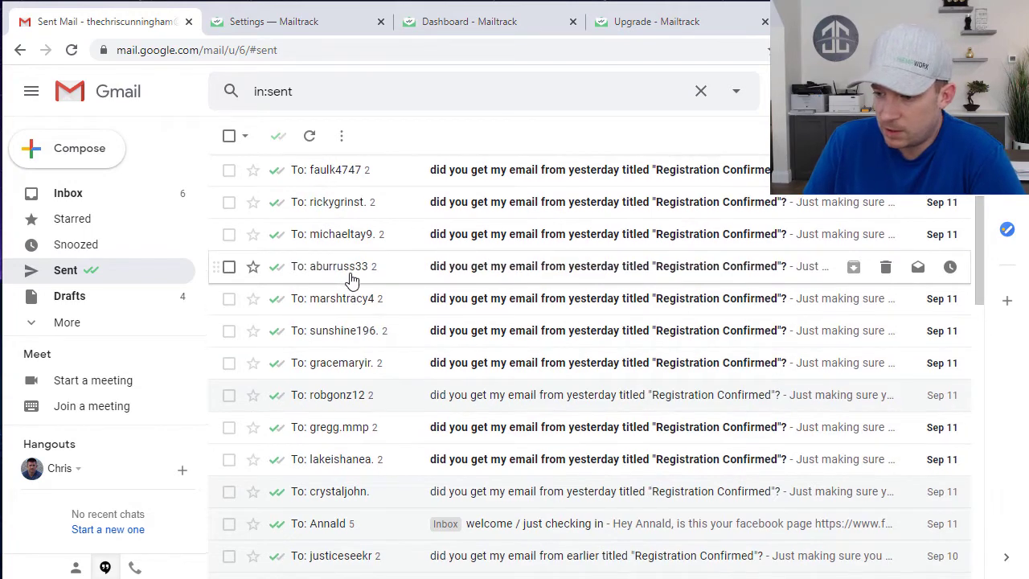
{"action": "scroll", "coordinate": [337, 241], "scroll_direction": "down", "scroll_amount": 1}
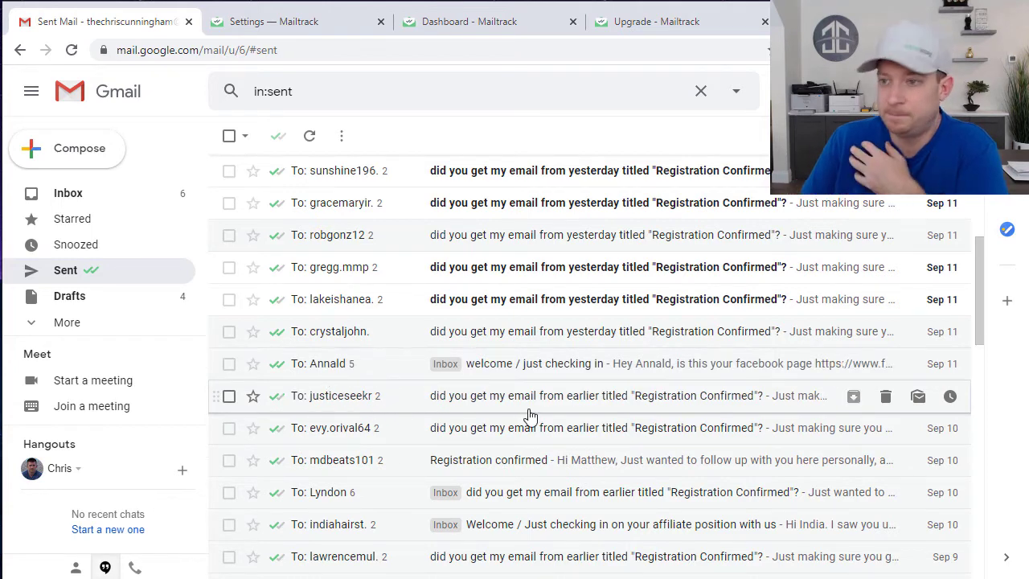
- Review the last opened emails in the Mailtrack dashboard and open the list of unopened emails
{"action": "left_click", "coordinate": [448, 31]}
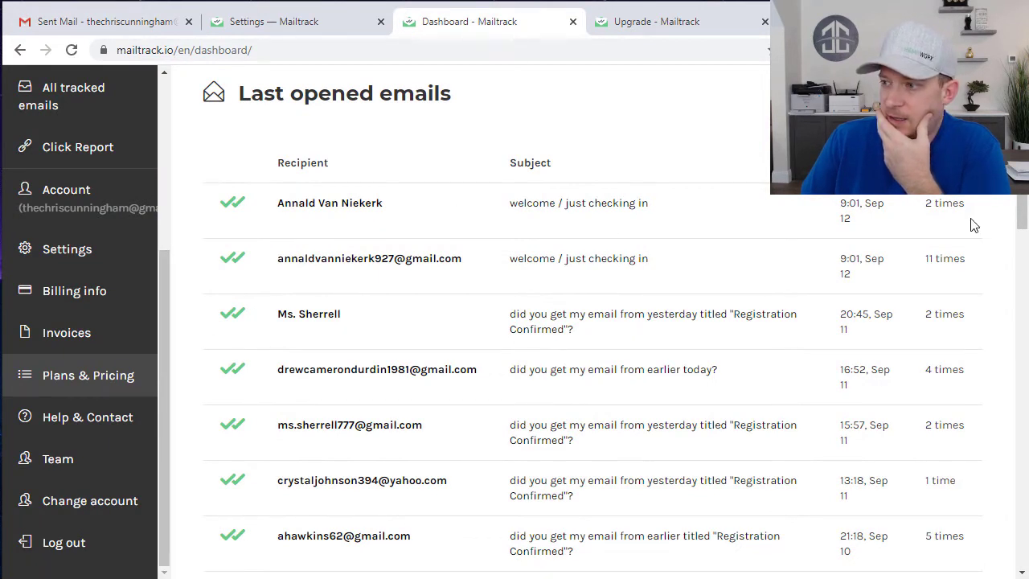
{"action": "scroll", "coordinate": [933, 281], "scroll_direction": "down", "scroll_amount": 3}
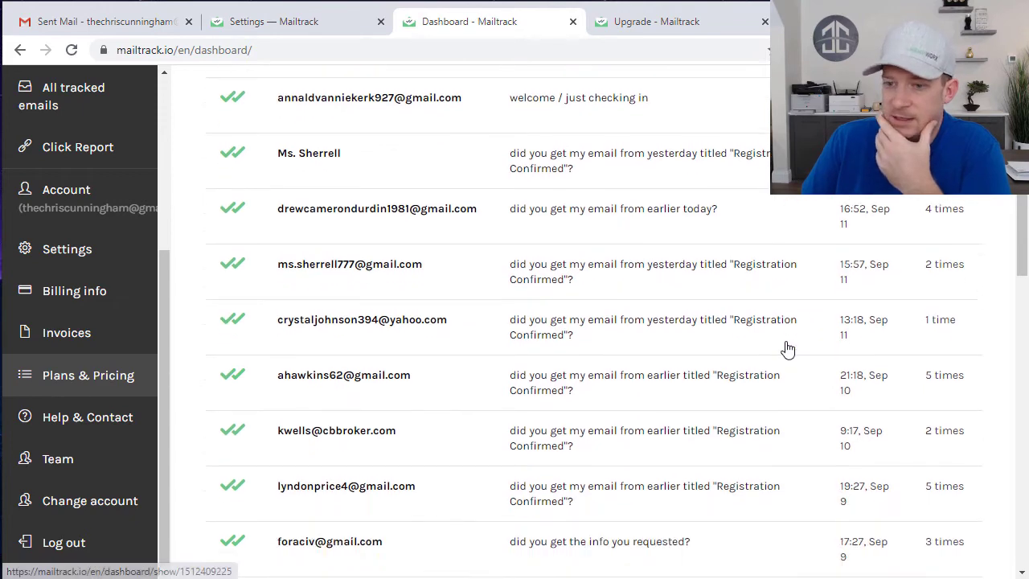
{"action": "scroll", "coordinate": [48, 459], "scroll_direction": "up", "scroll_amount": 5}
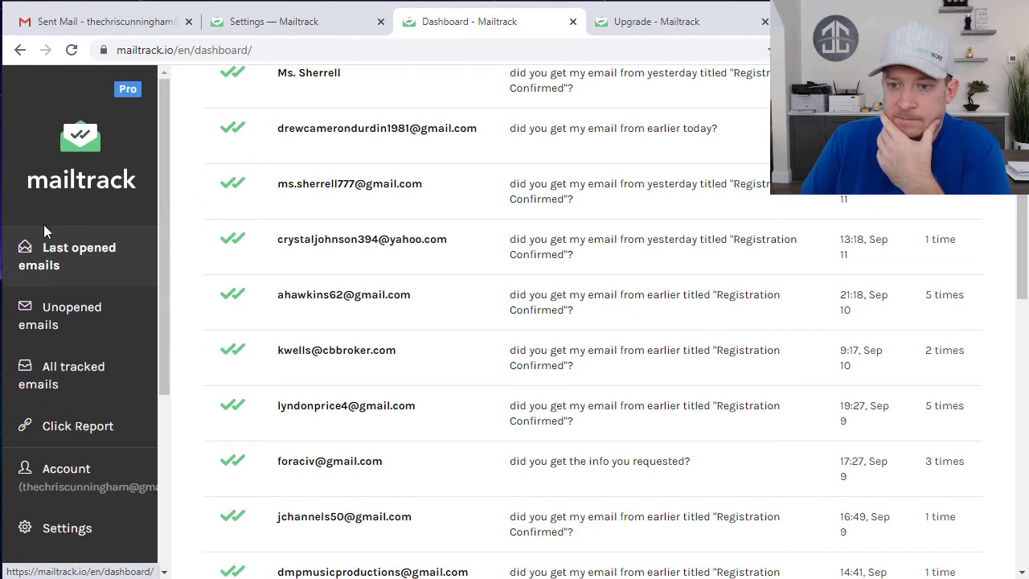
{"action": "left_click", "coordinate": [60, 271]}
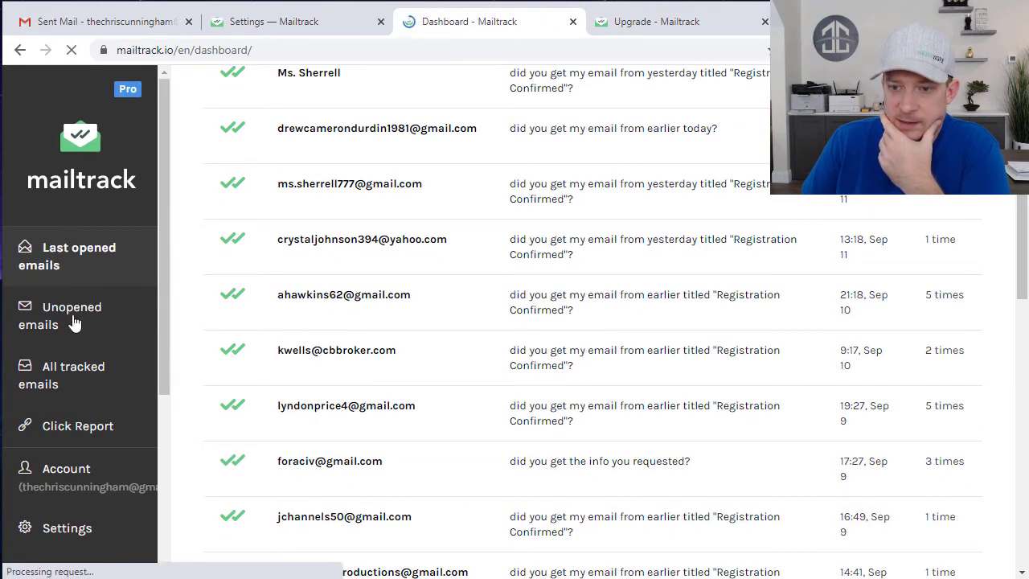
{"action": "left_click", "coordinate": [68, 321]}
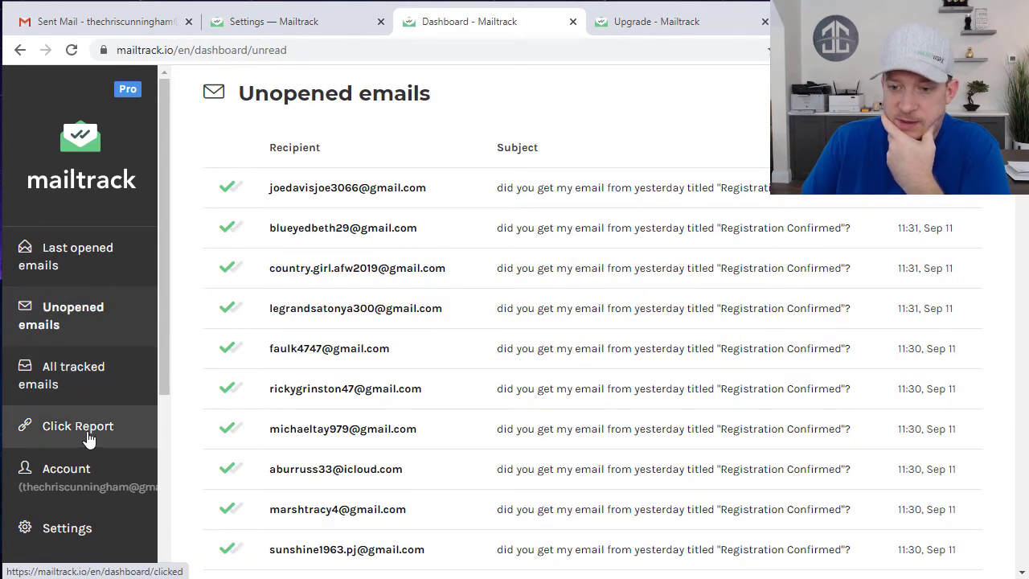
- Go back to the start of Gmail's sent list and open the Inbox
{"action": "left_click", "coordinate": [98, 24]}
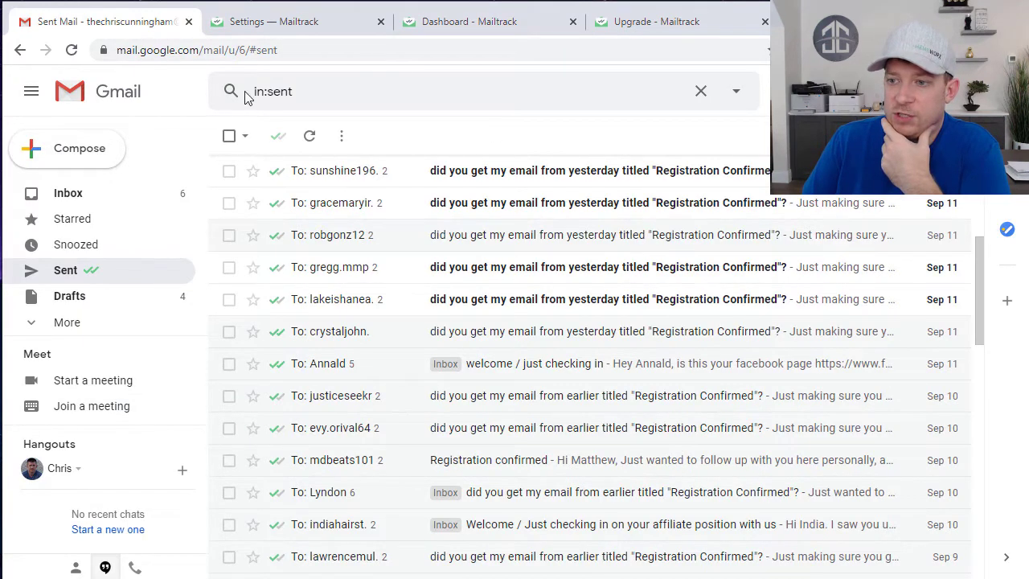
{"action": "scroll", "coordinate": [579, 510], "scroll_direction": "up", "scroll_amount": 4}
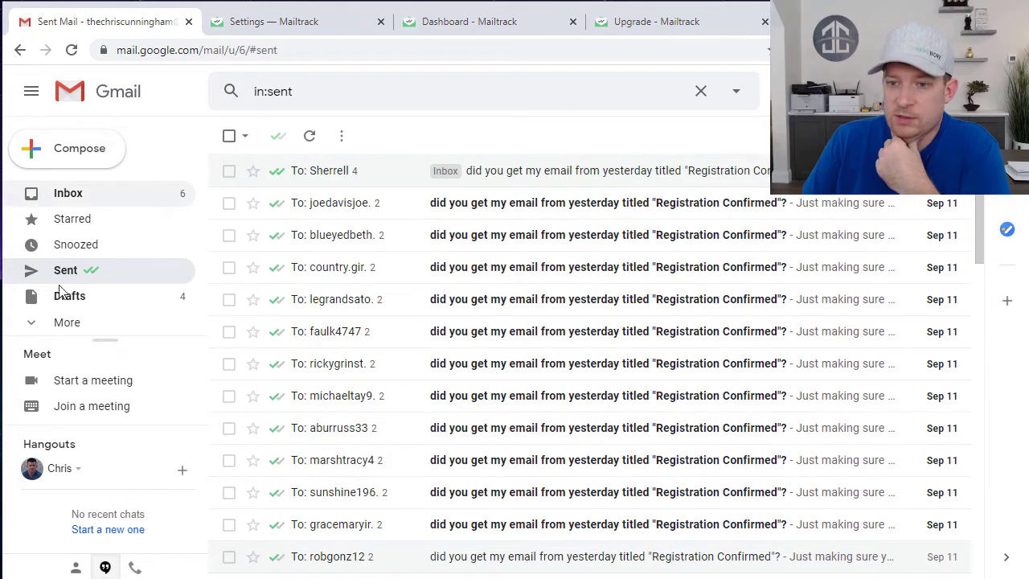
{"action": "left_click", "coordinate": [80, 195]}
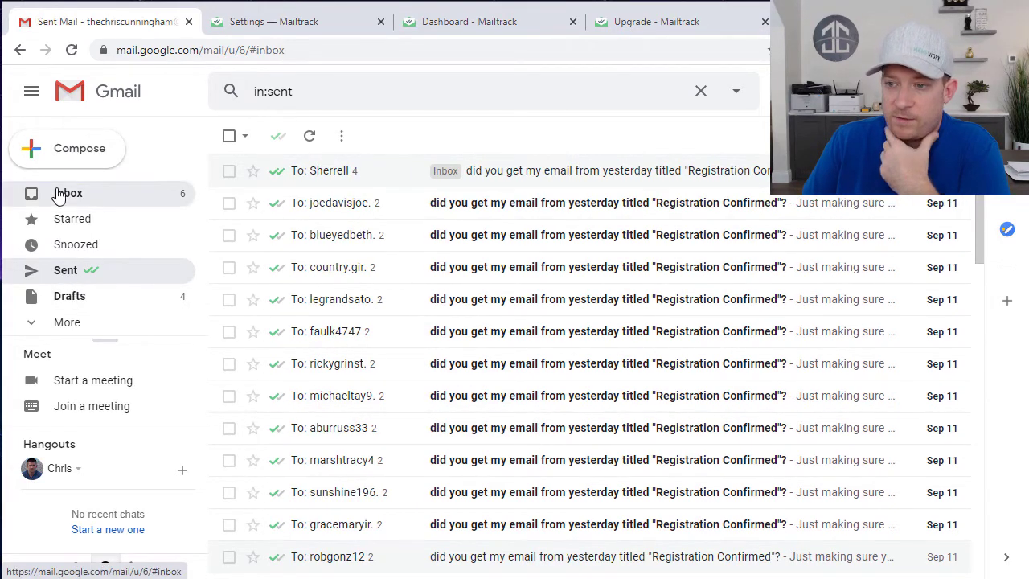